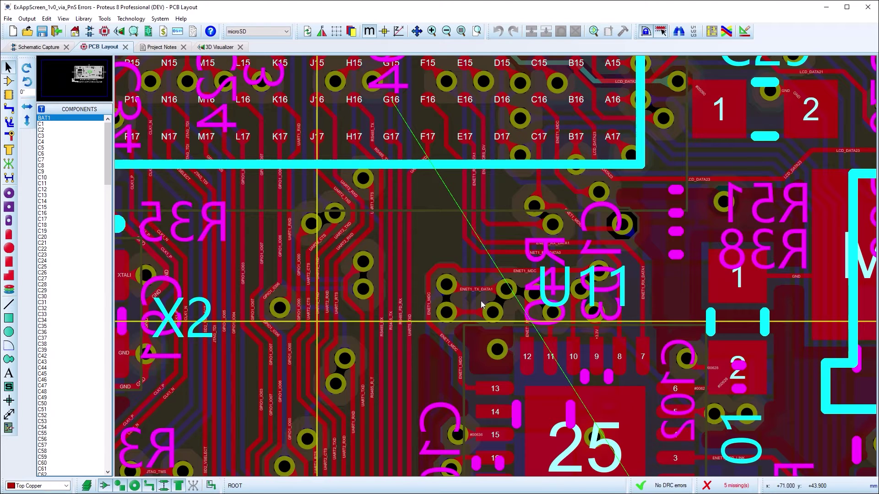
- Preview the Route Command Centre settings from the routing tools, then close them
left_click(105, 19)
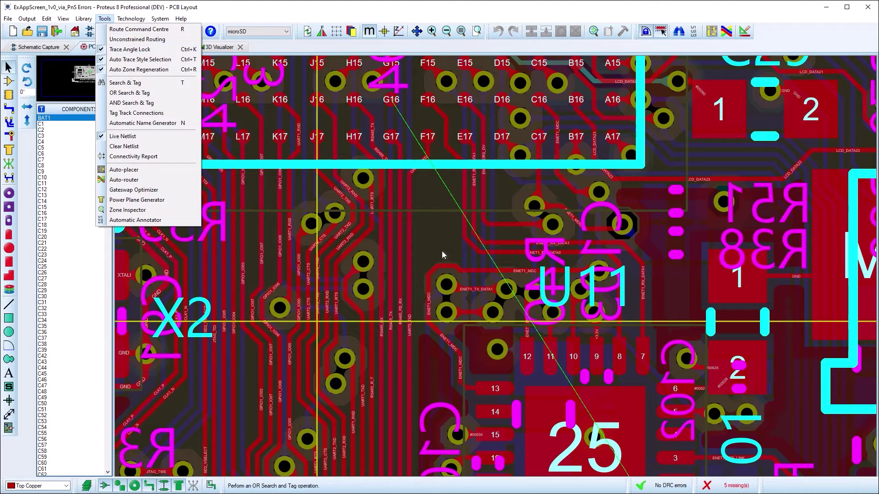
key("r")
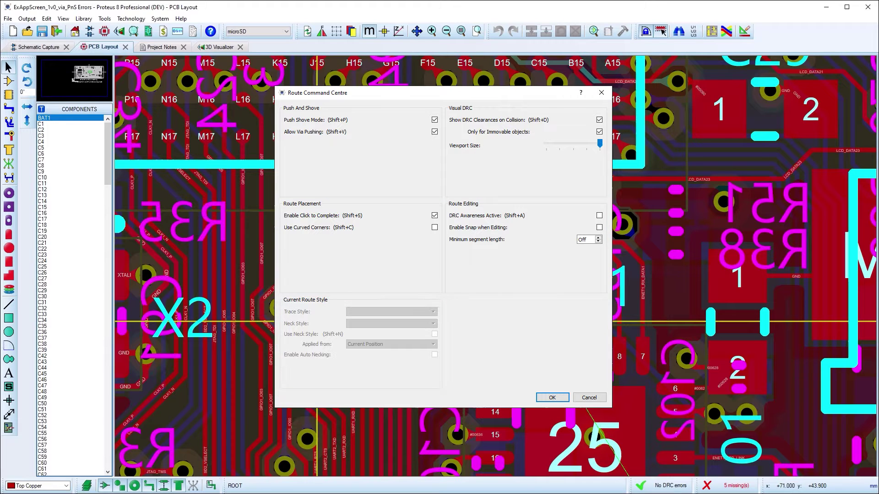
key("Return")
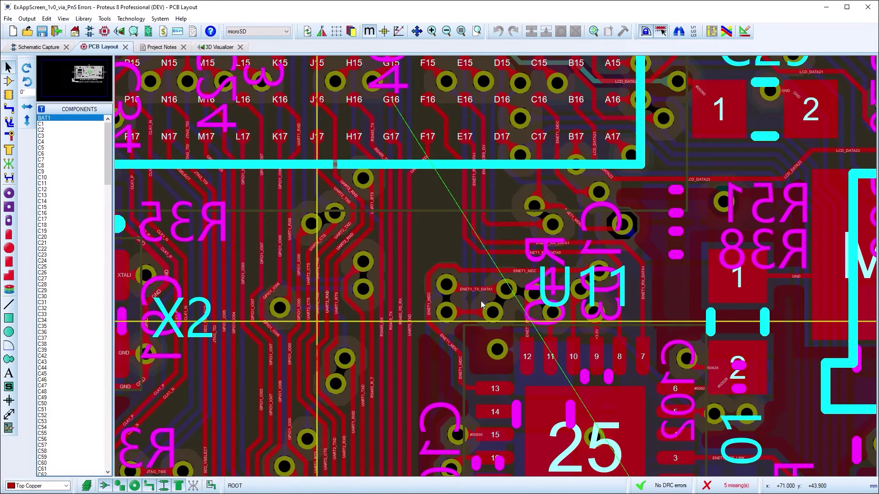
- Review the Route Command Centre Commands shortcuts in Keyboard Mapping, then enable Push Shove Mode with R and Shift+P
left_click(161, 19)
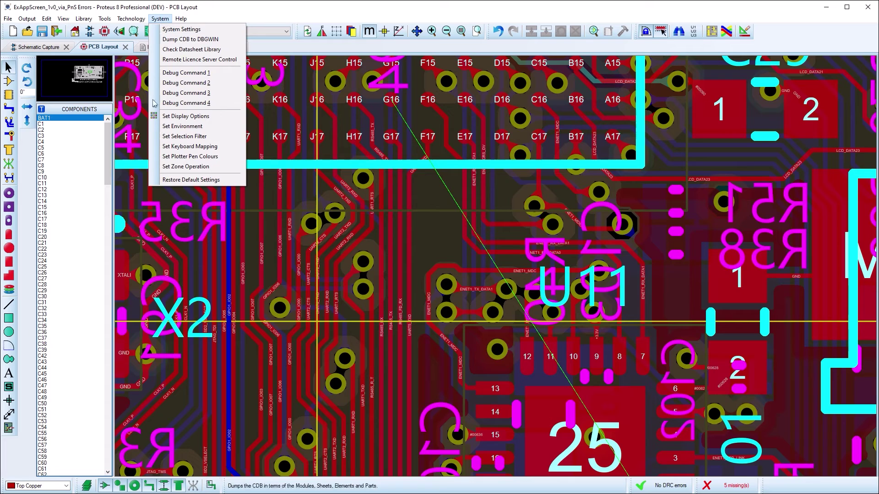
left_click(183, 147)
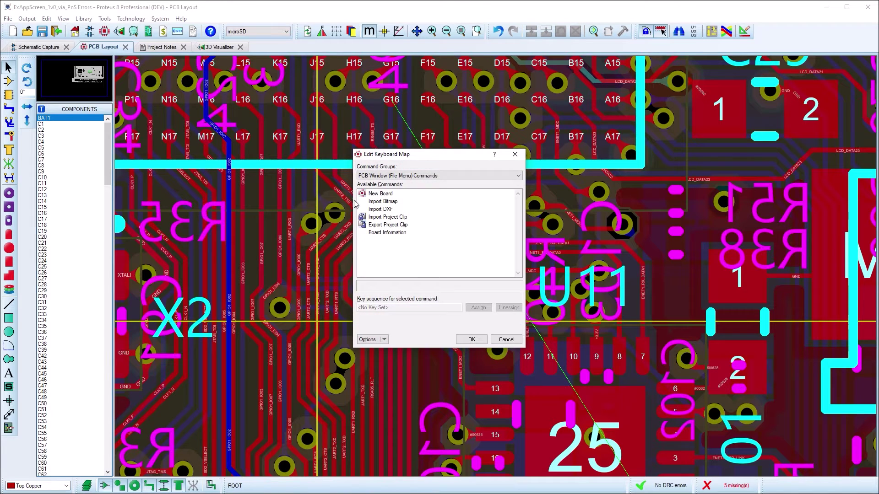
left_click(447, 178)
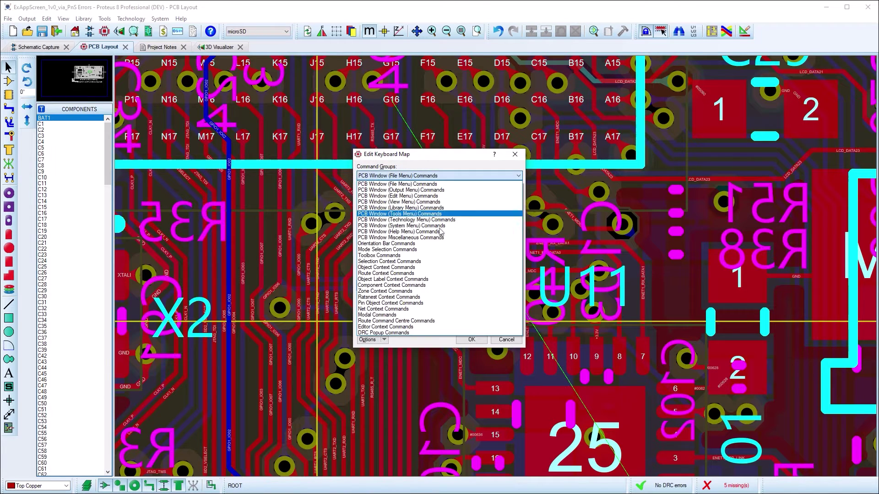
left_click(432, 320)
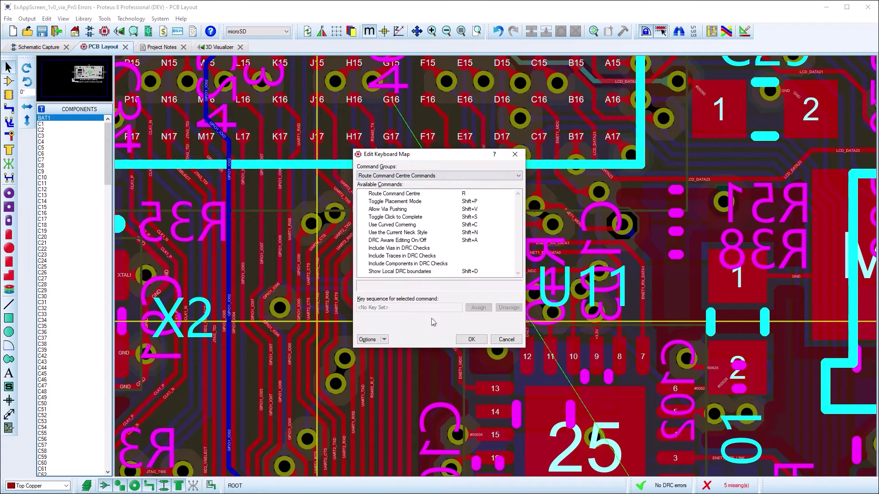
left_click(471, 339)
key("r")
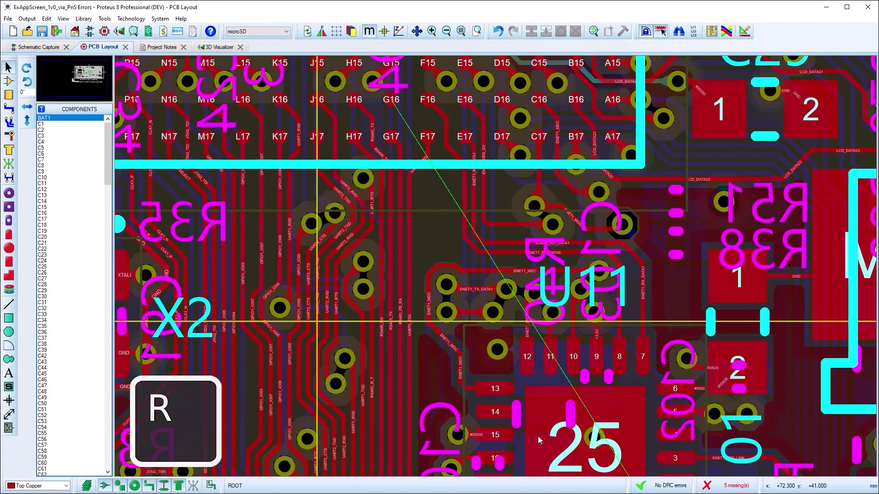
key("shift+p")
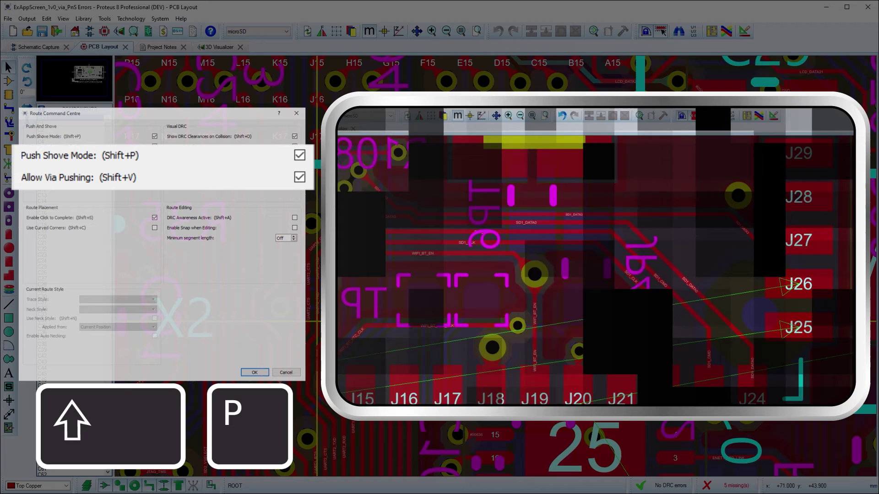
- Route a trace from the via toward J25, then drag the IMP_OPTO_IN corner diagonally, shoving neighbouring traces
left_click(344, 188)
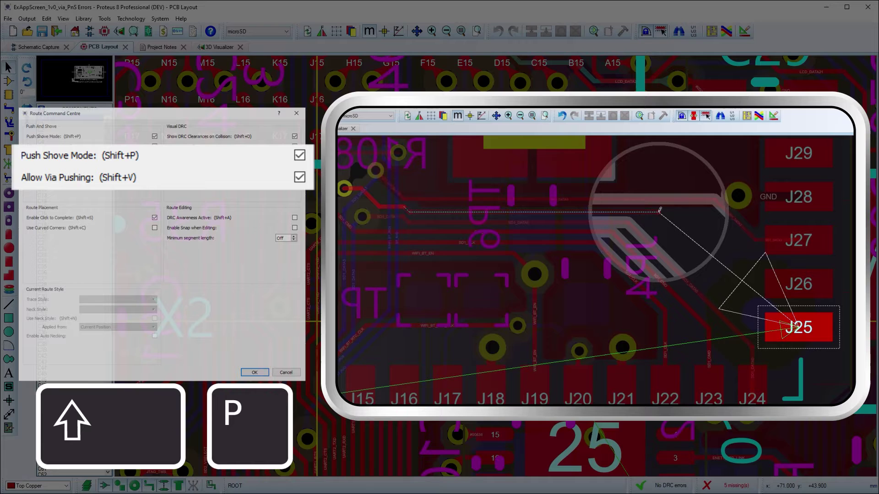
left_click(676, 210)
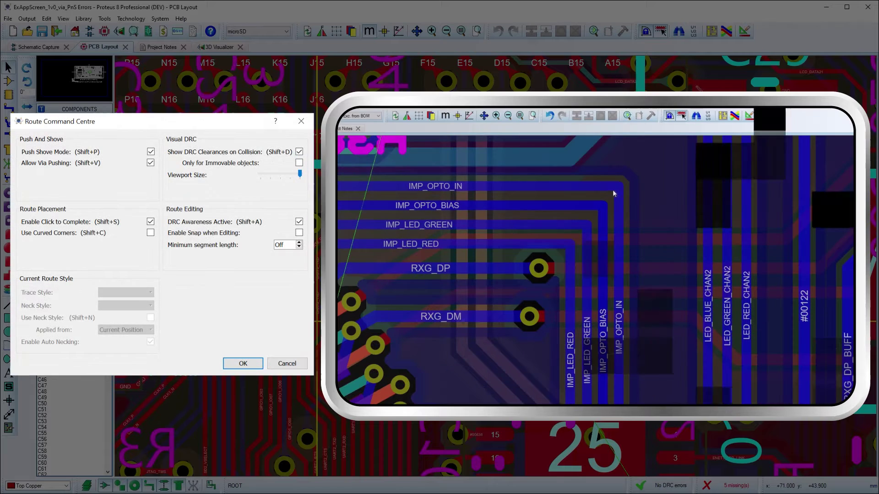
left_click_drag(618, 189, 557, 218)
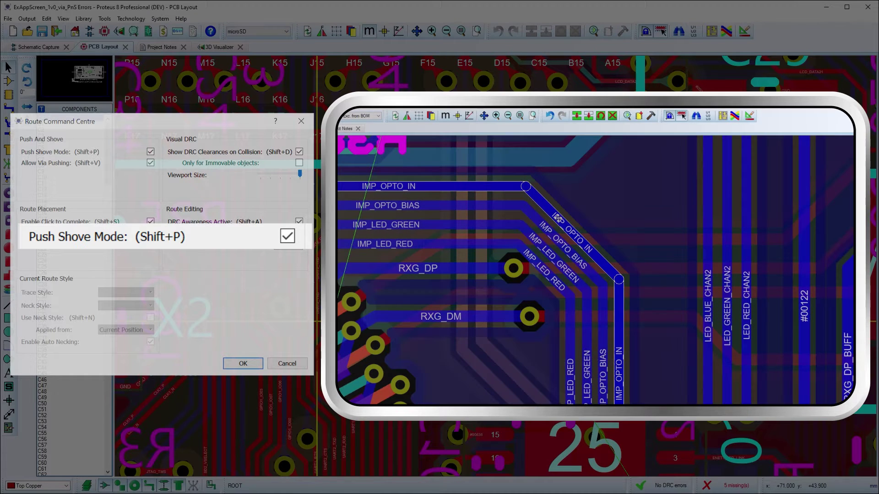
key("shift+p")
mouse_move(558, 218)
left_mouse_down()
mouse_move(569, 337)
mouse_move(552, 338)
mouse_move(585, 346)
left_mouse_up()
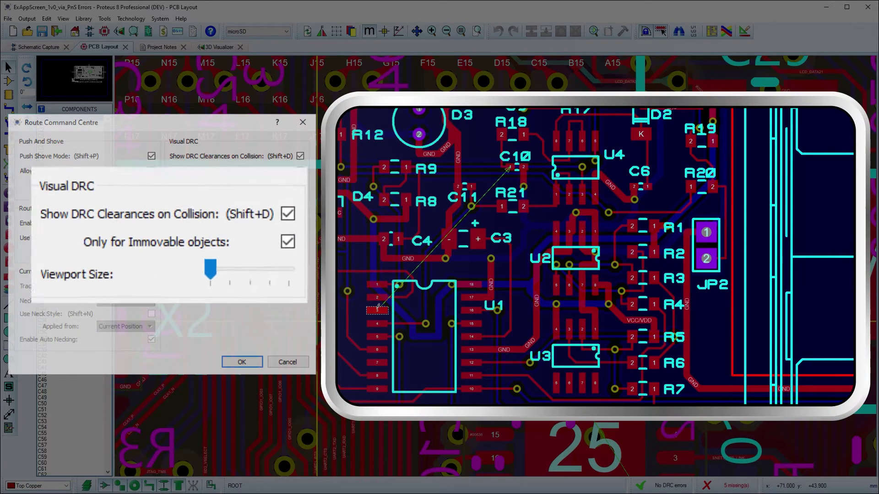
- Start a track toward C10 and, mid-route, show DRC clearances for all objects at maximum viewport size
left_click(377, 309)
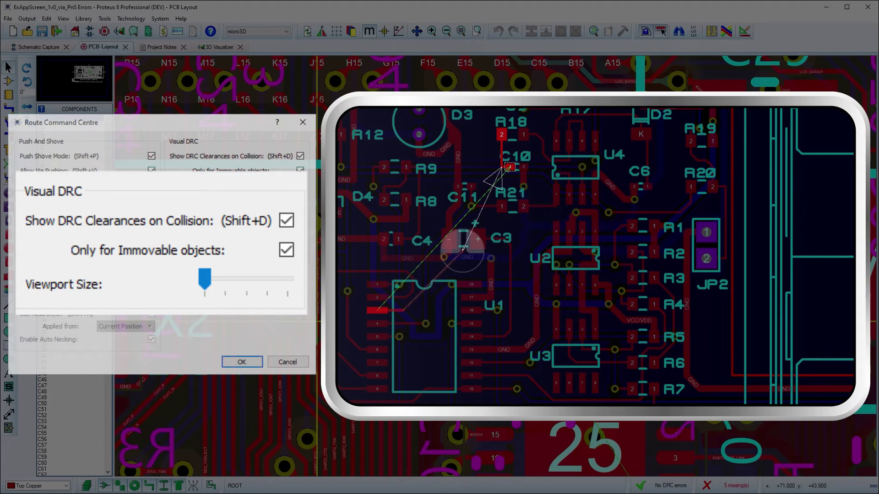
key("space")
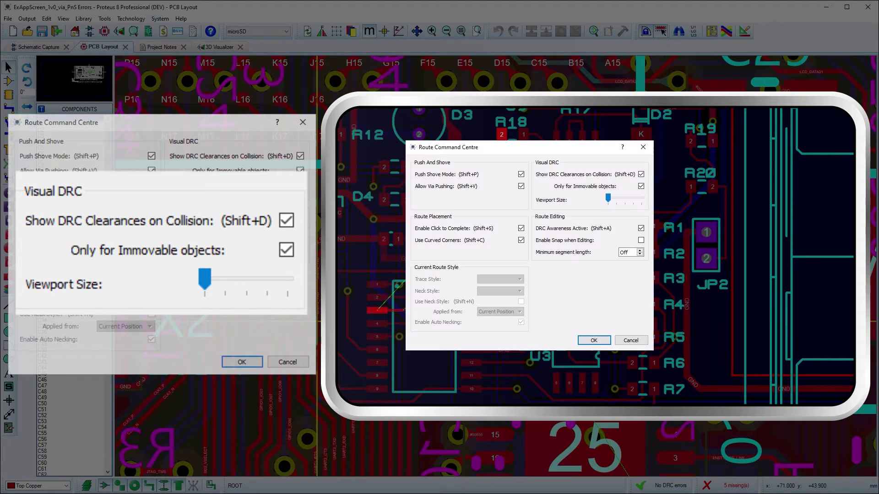
left_click(607, 199)
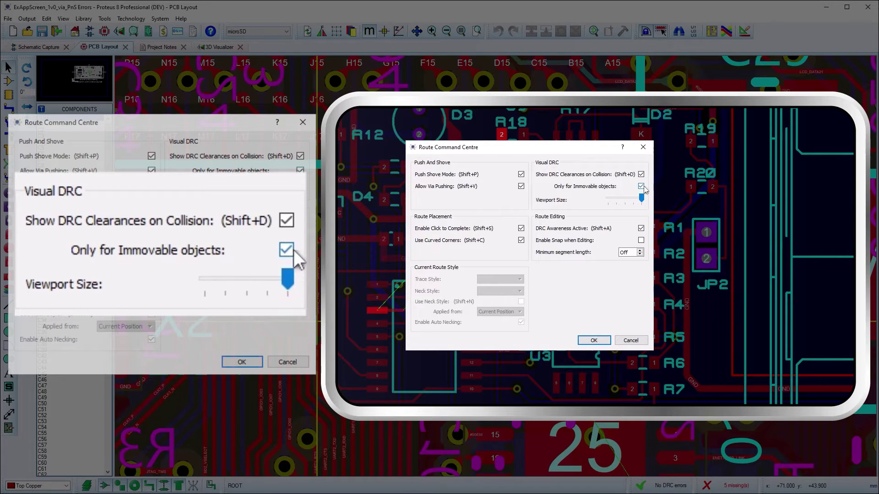
left_click(594, 341)
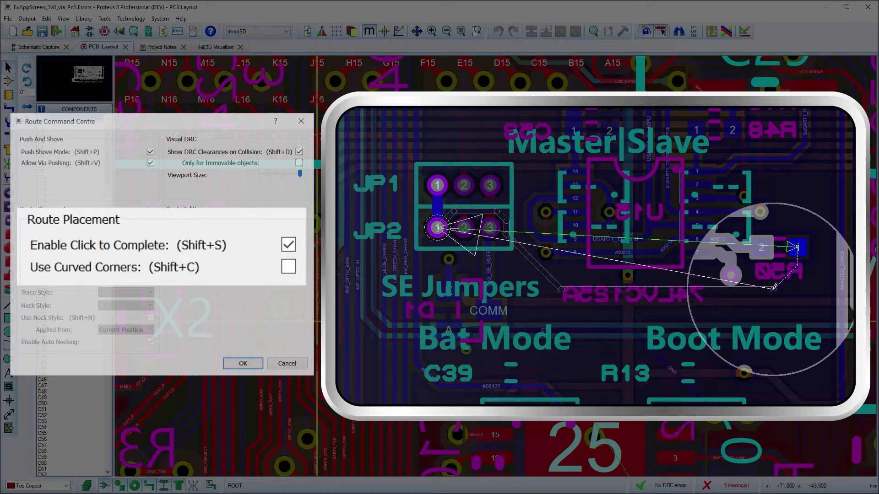
- Finish the JP2-to-JP1 pin 3 track and turn on curved corners with Shift+C
key("Return")
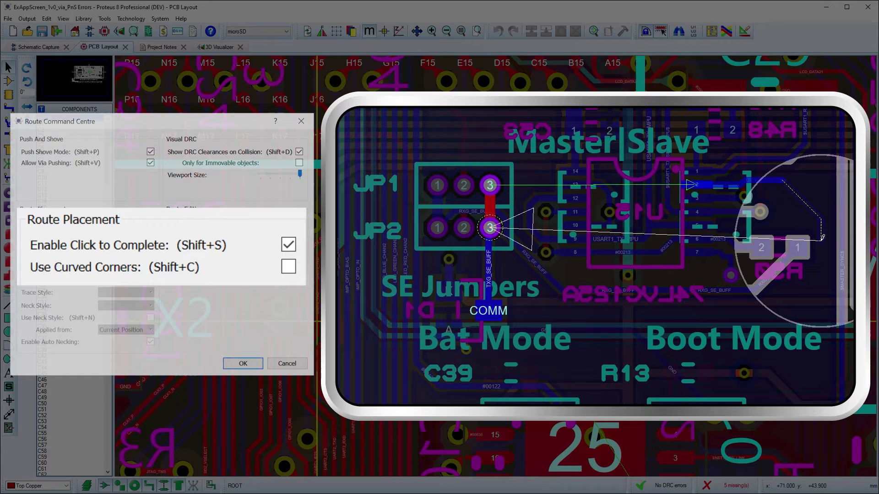
key("shift+c")
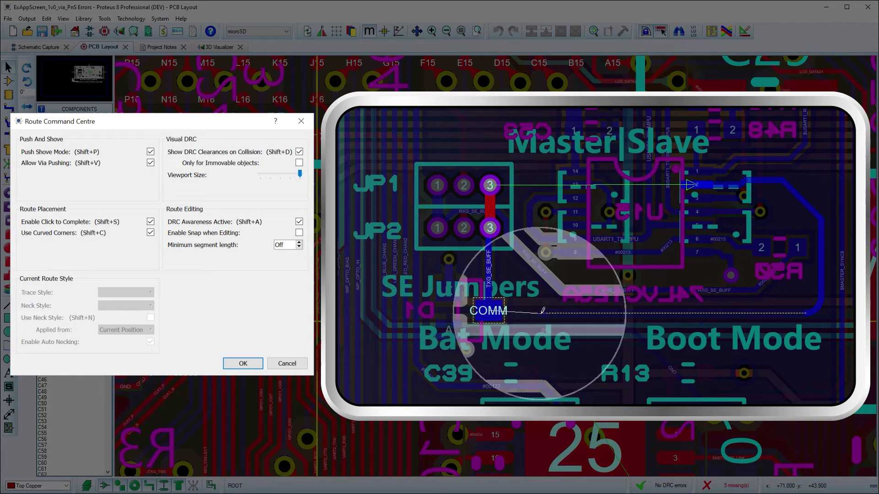
- Turn curved corners off with Shift+C and drag the via up-left, pushing neighbouring traces aside
key("shift+c")
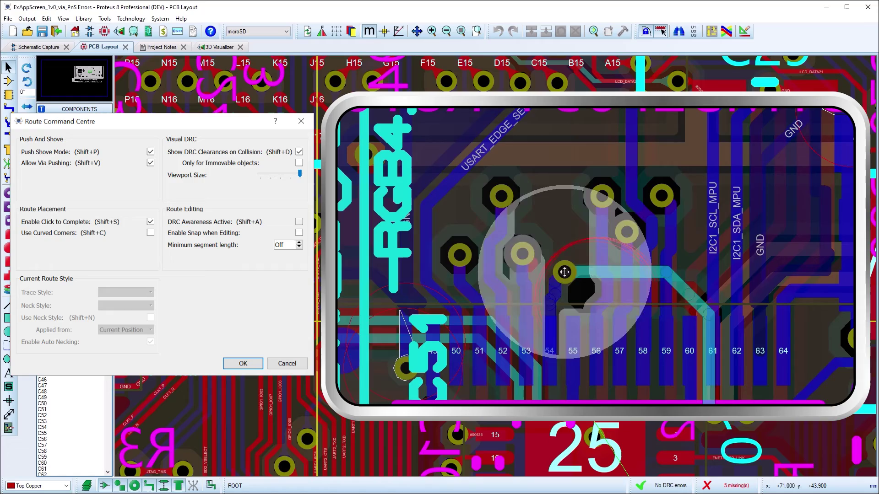
left_click_drag(586, 294, 564, 272)
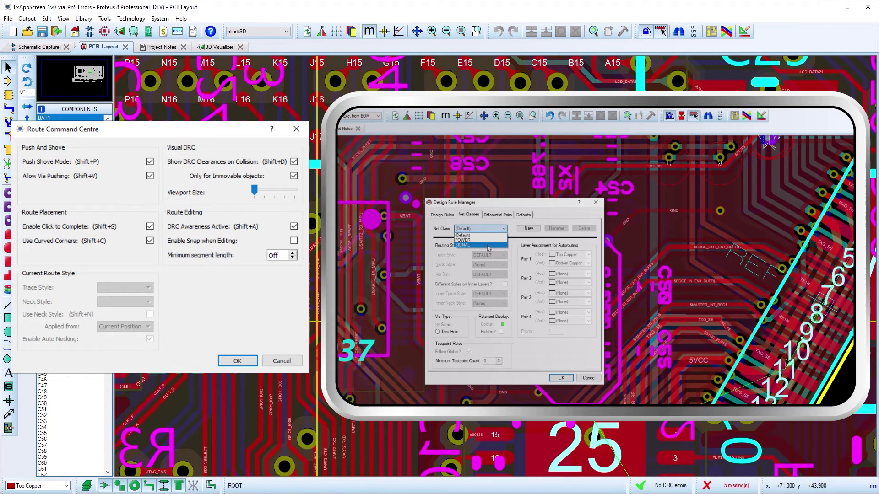
- Select the SIGNAL net class on the Net Classes page to show its routing styles and layers
left_click(488, 245)
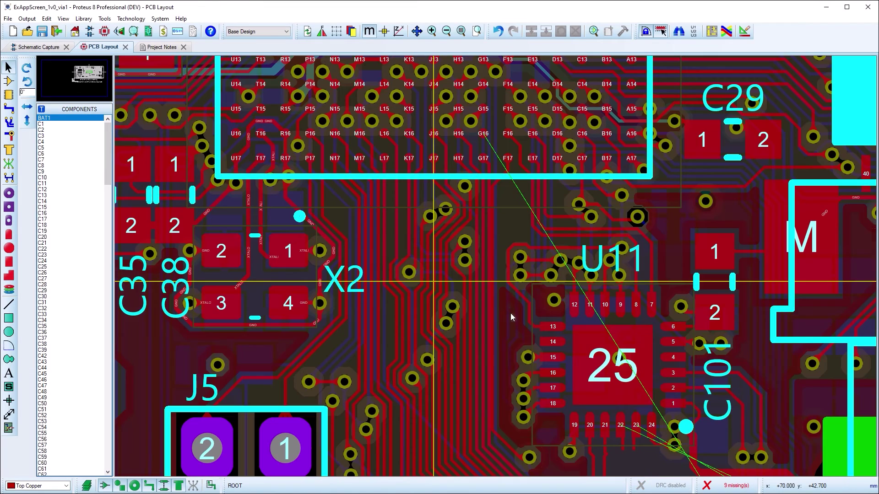
- Turn off DRC-aware editing with Shift+A, drag the UART5_TXD trace to a new path, then re-enable it
left_click(498, 185)
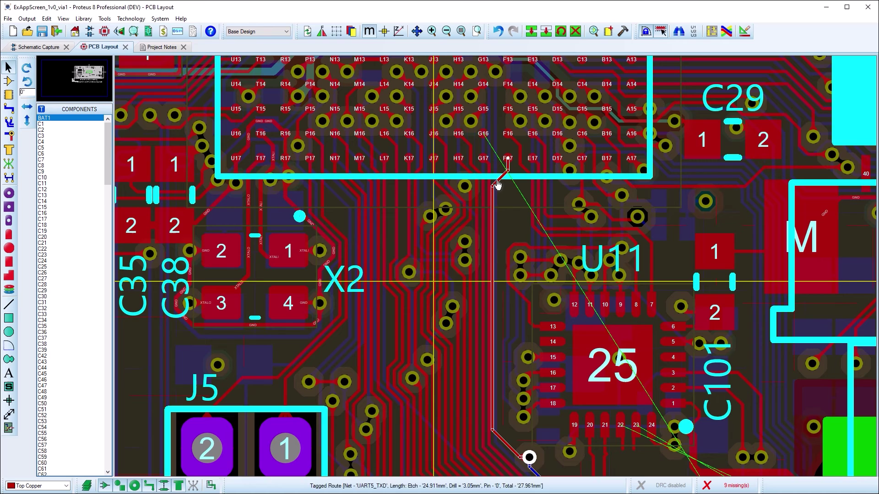
key("Return")
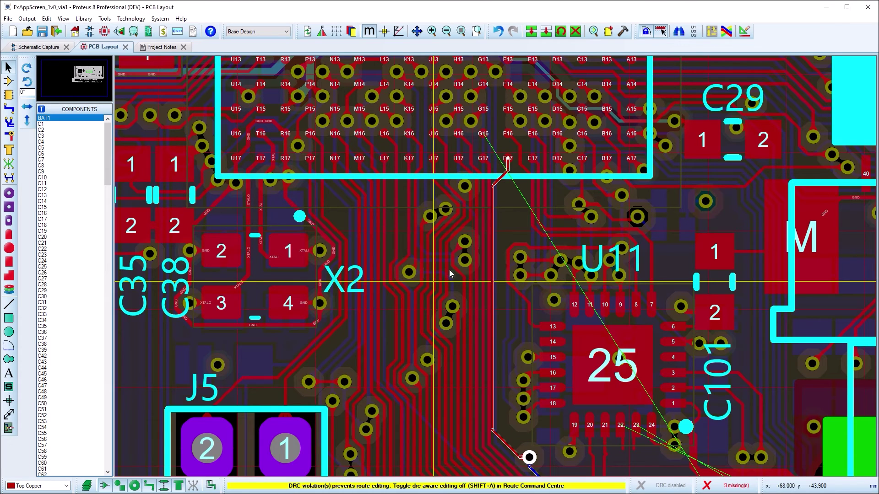
key("shift+a")
left_click_drag(499, 180, 490, 205)
key("shift+a")
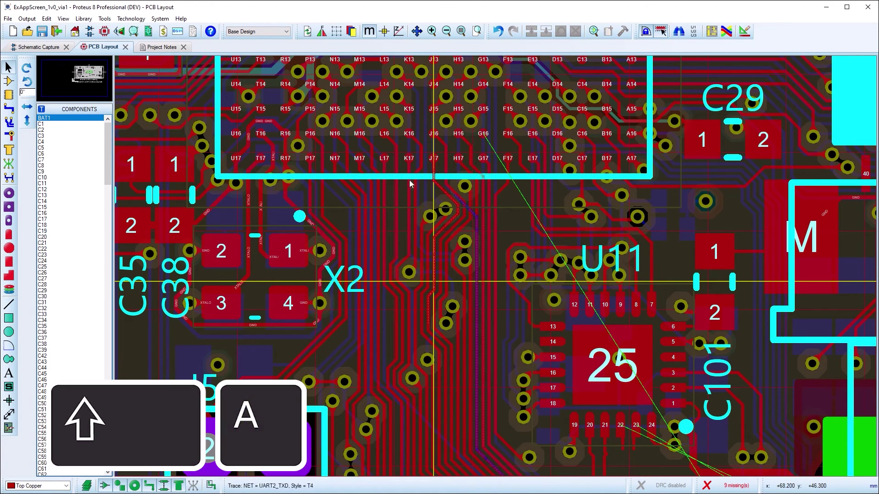
- Route an RS485_FD_TX track from pin G16 toward J4 using T4 neck style and FMR mode
left_click(15, 110)
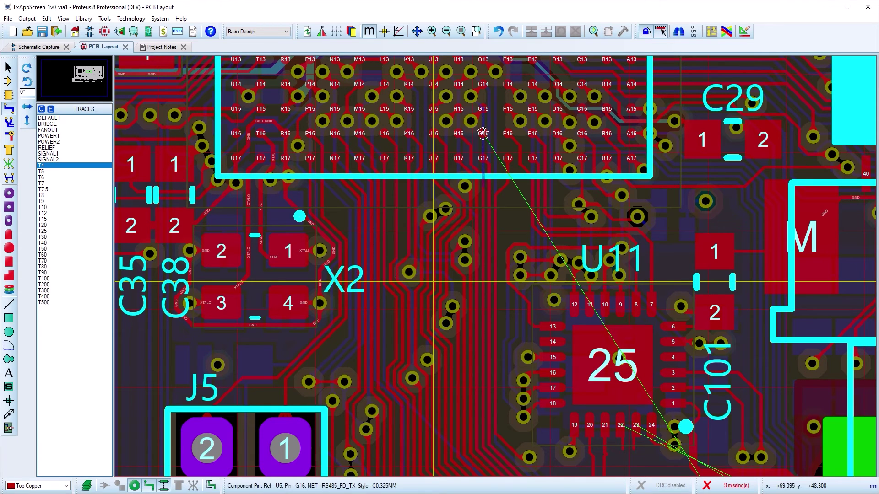
left_click(483, 134)
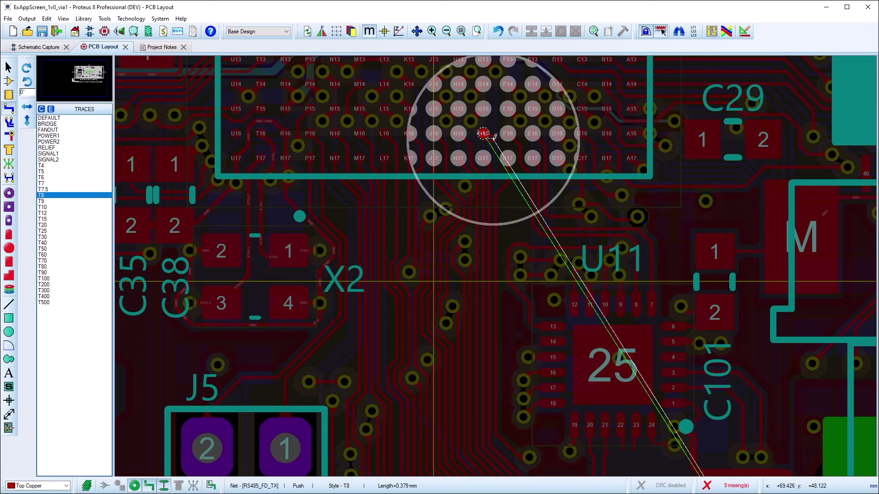
key("shift+n")
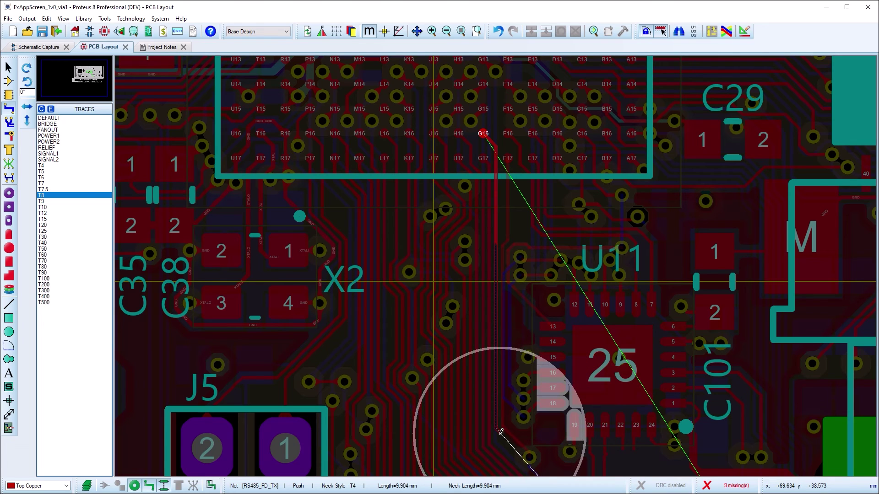
key("shift+p")
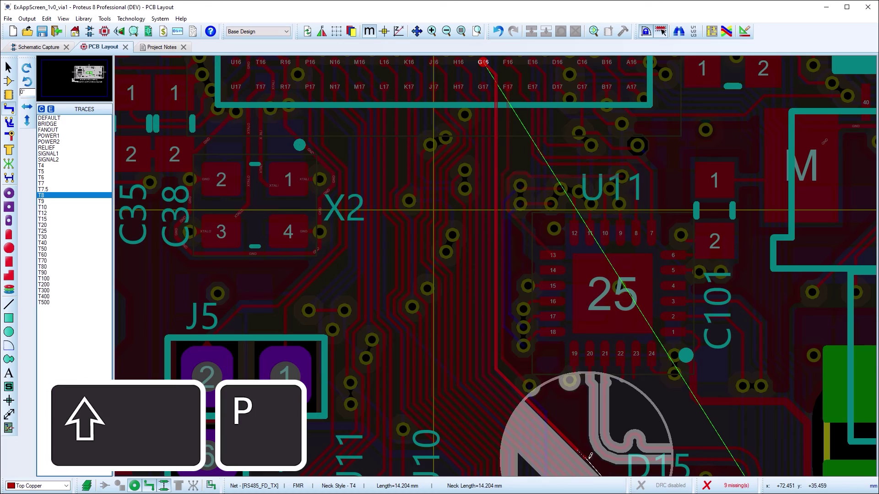
key("F7")
key("F7")
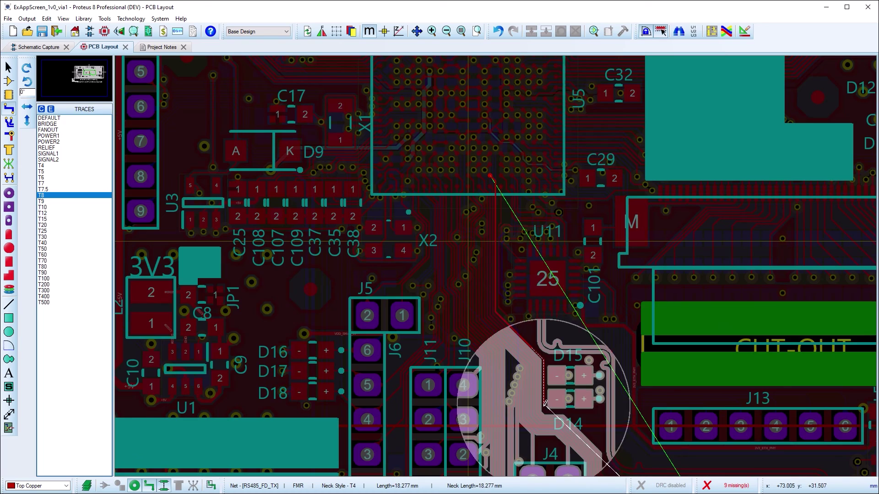
key("F6")
key("F6")
key("F6")
key("F6")
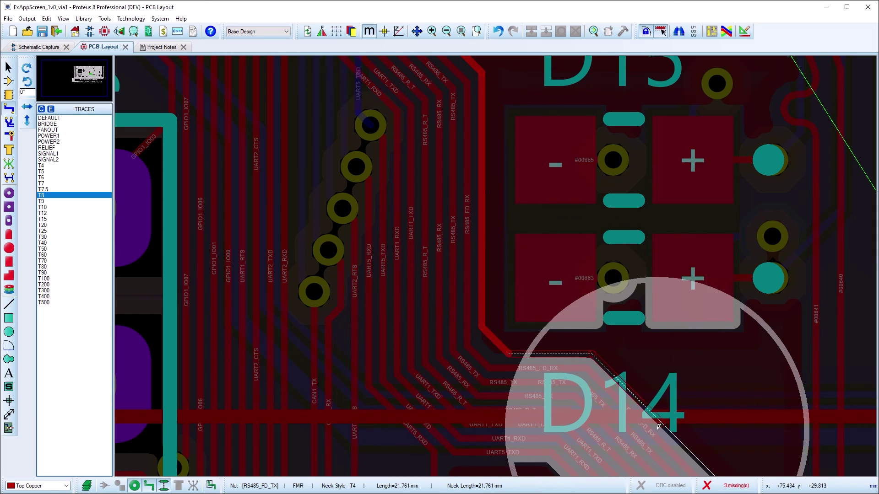
key("F7")
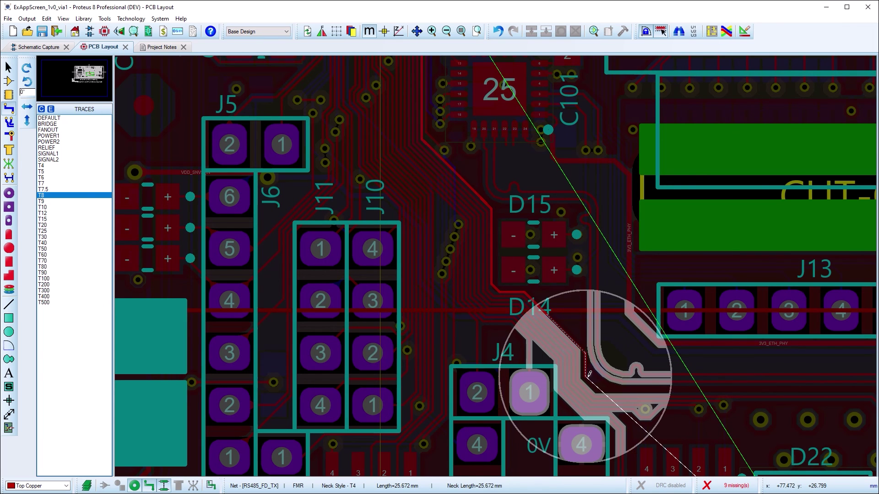